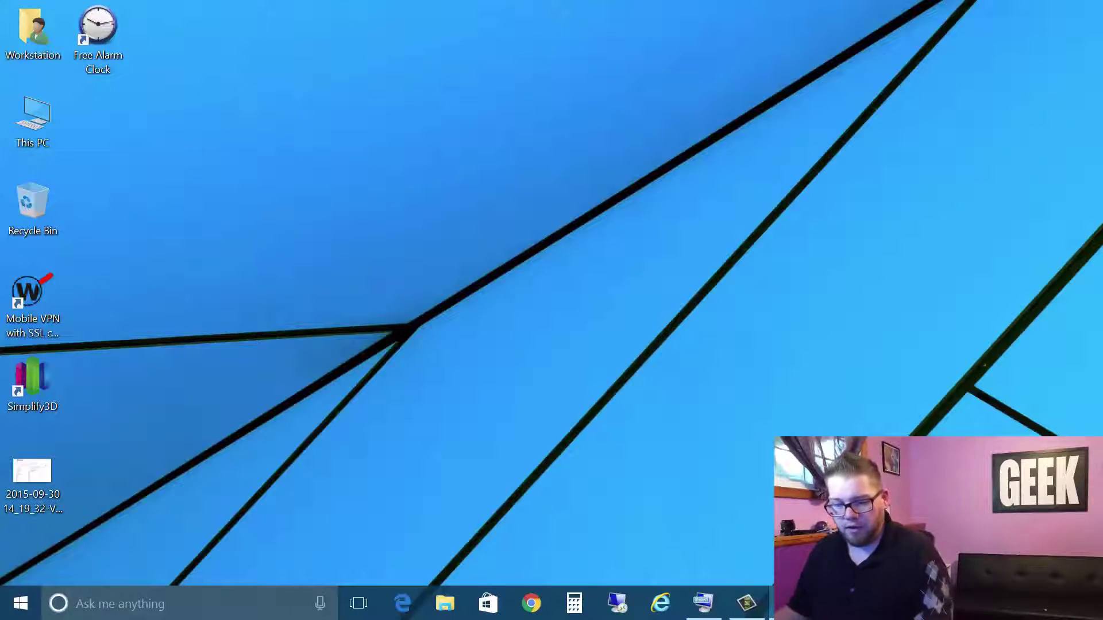
Search Windows for 'record' and launch Steps Recorder from the results.
key(super+s)
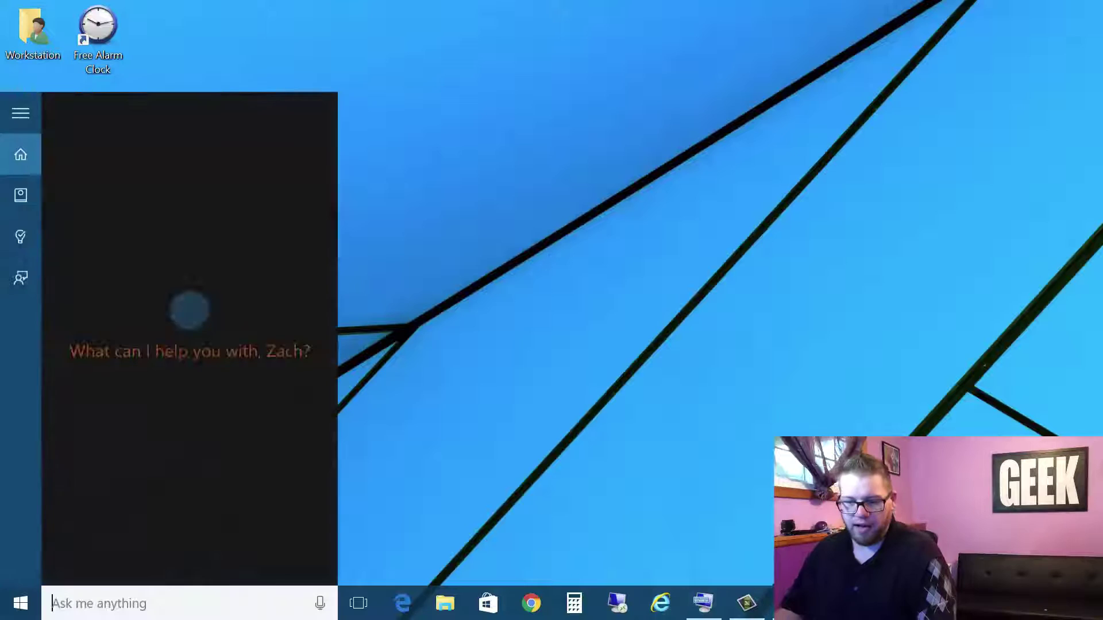
text(record)
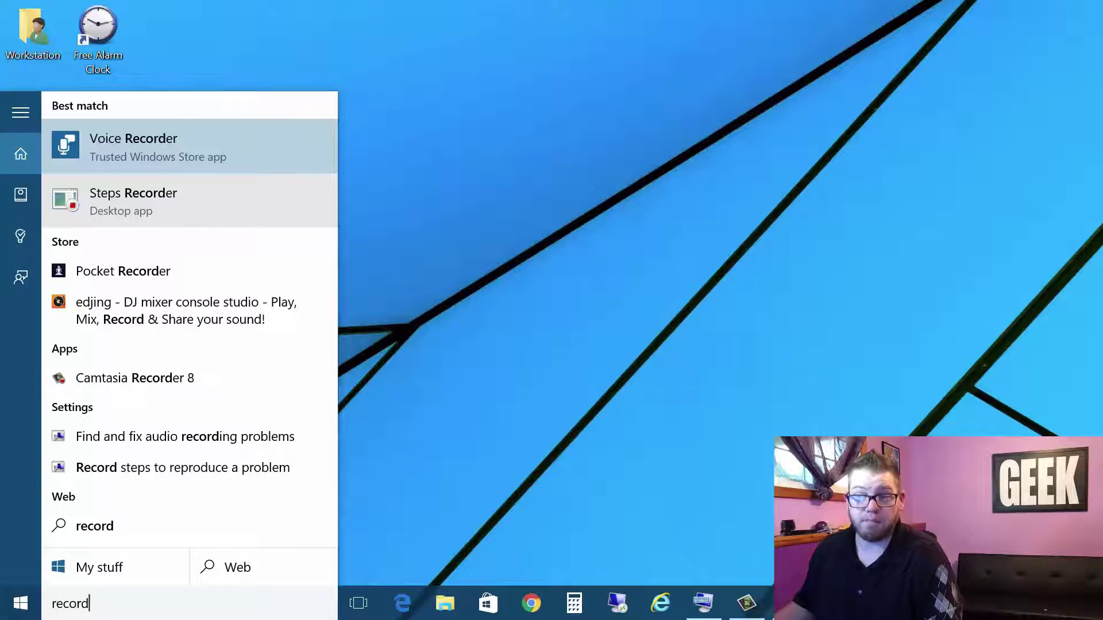
key(Down)
key(Return)
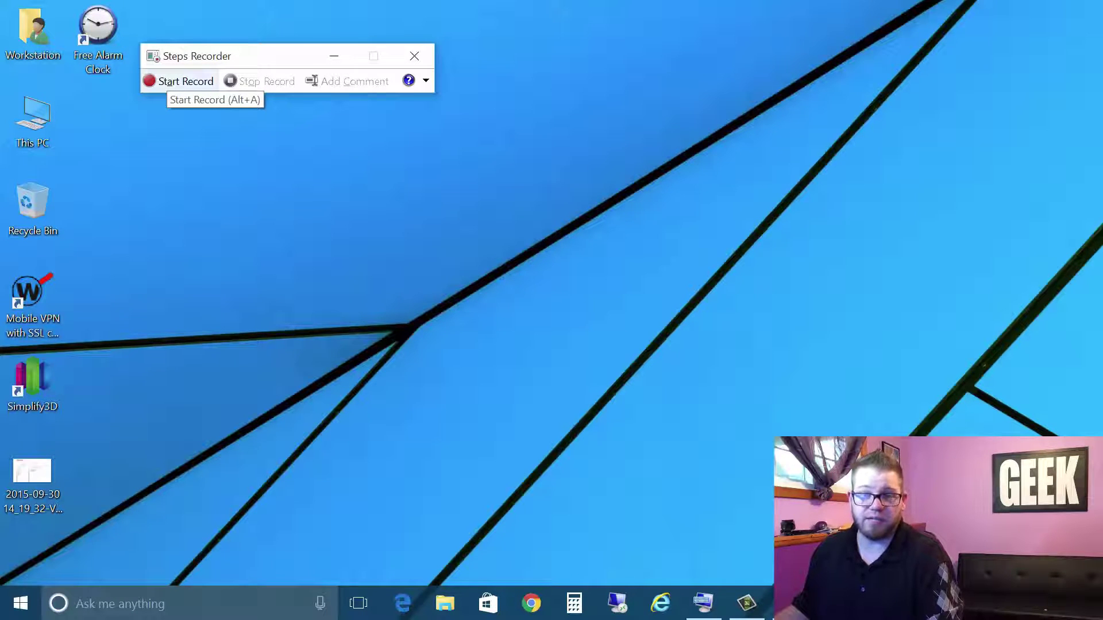
Start recording steps, then open This PC and Local Disk (C:).
key(alt+a)
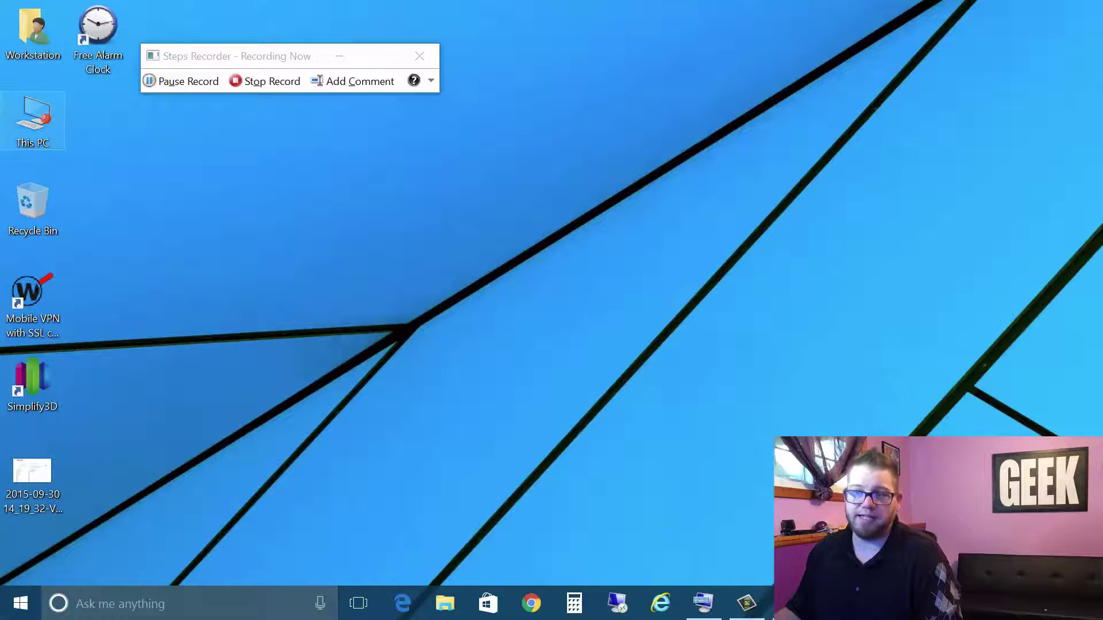
double_click(32, 118)
drag(741, 60, 594, 53)
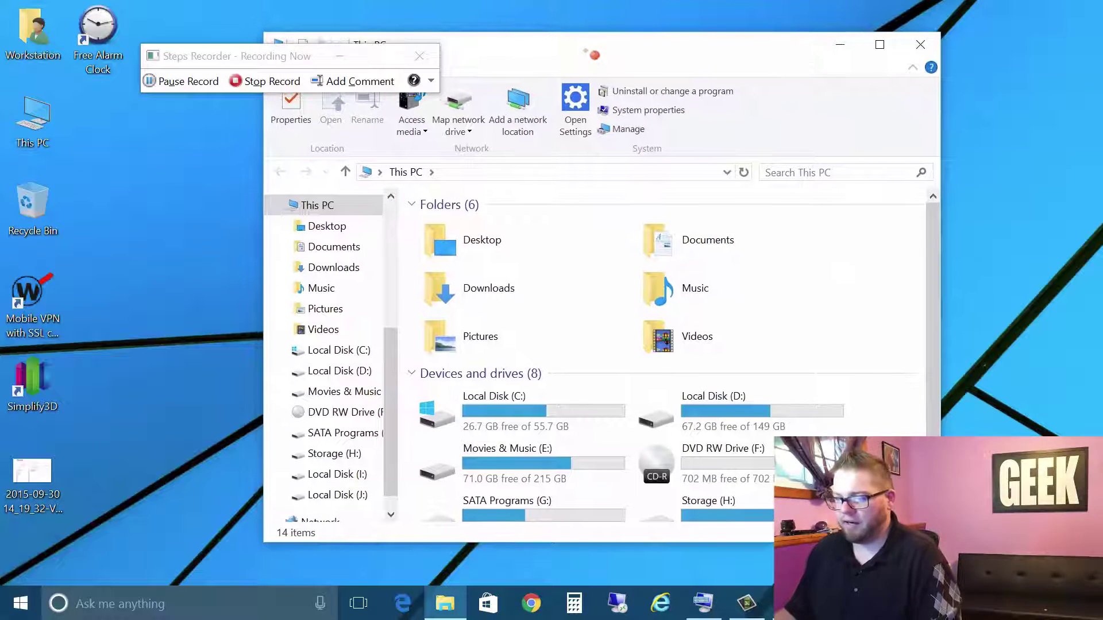
scroll(673, 261, down, 1)
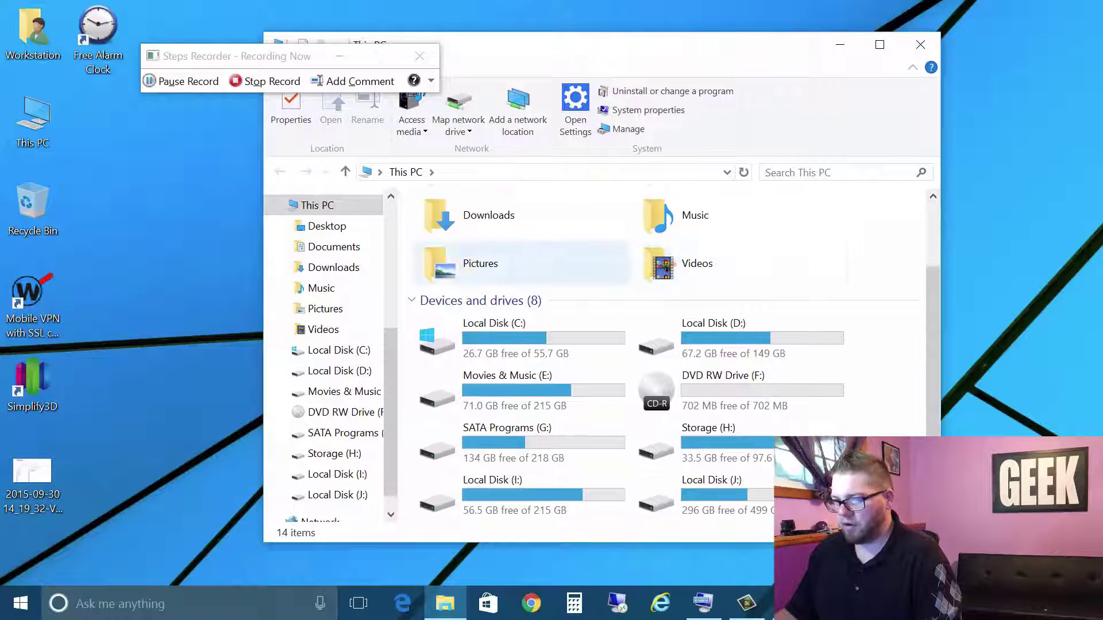
double_click(516, 331)
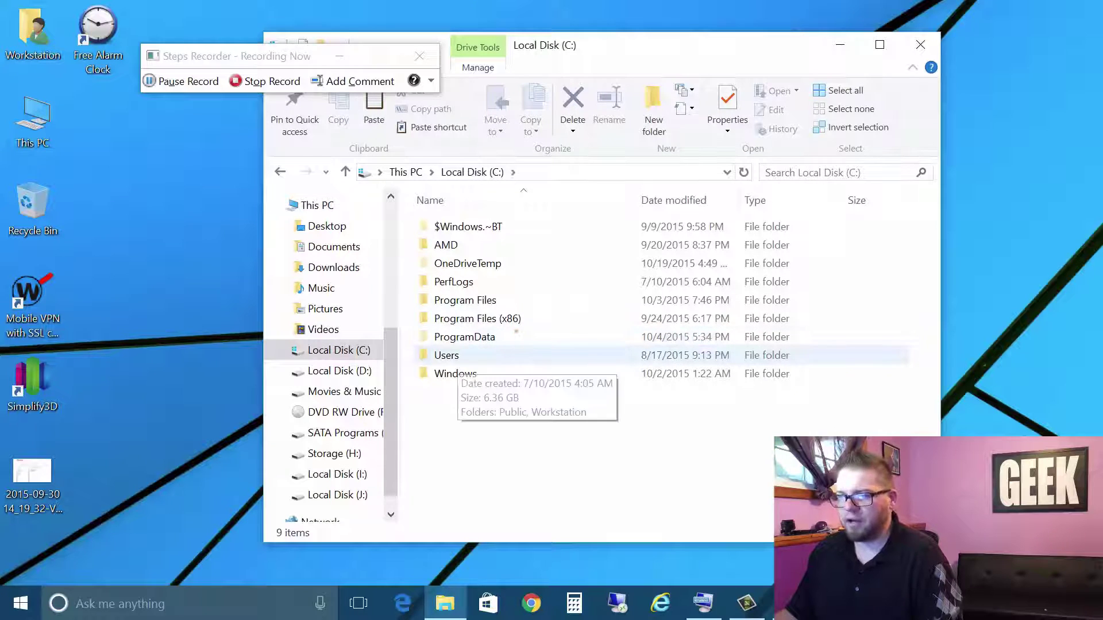
Navigate into Users > Workstation > AppData > Local > Temp.
double_click(450, 359)
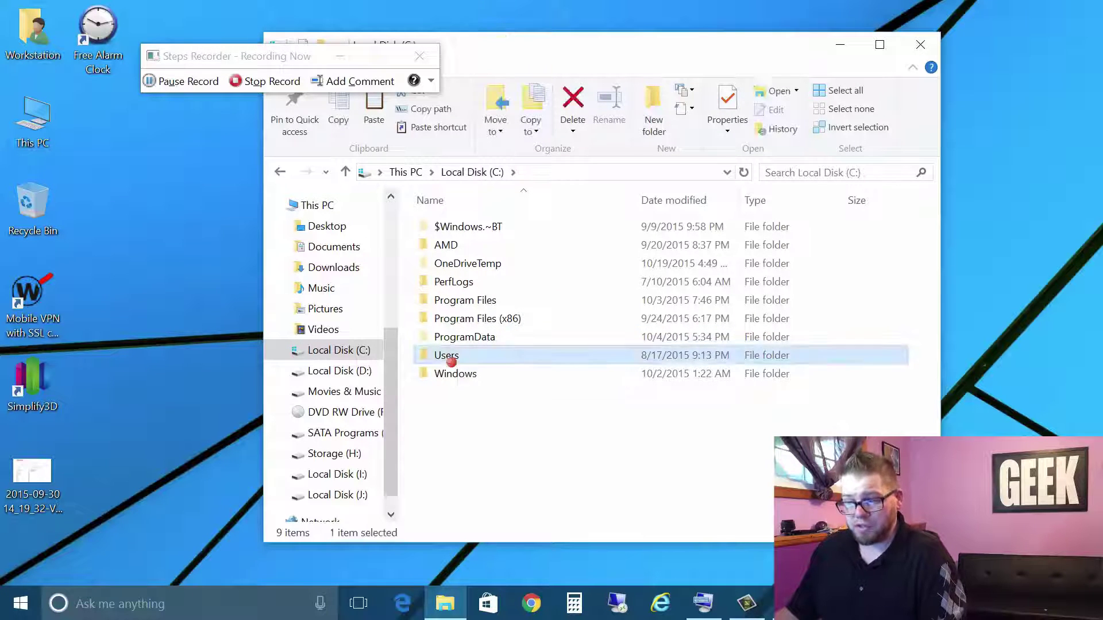
double_click(446, 263)
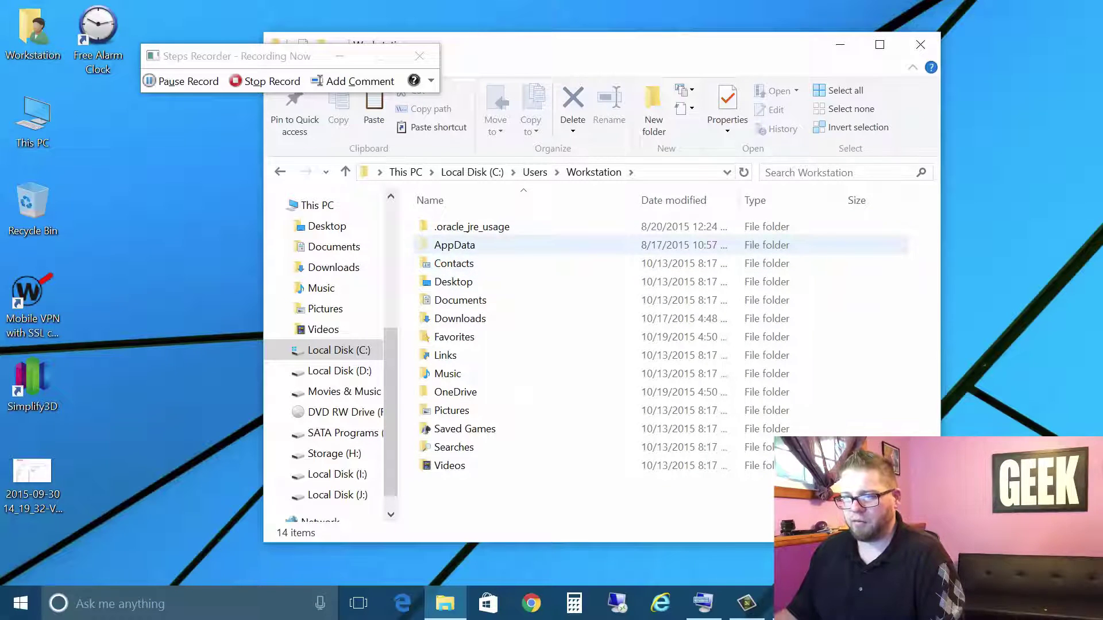
double_click(463, 246)
double_click(457, 228)
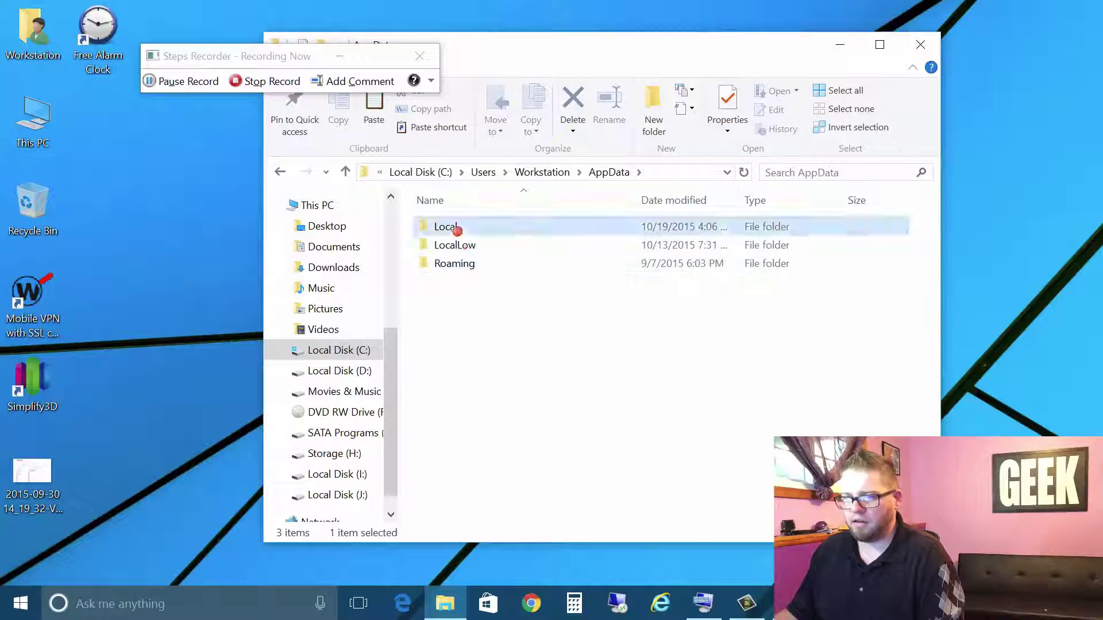
scroll(454, 345, down, 3)
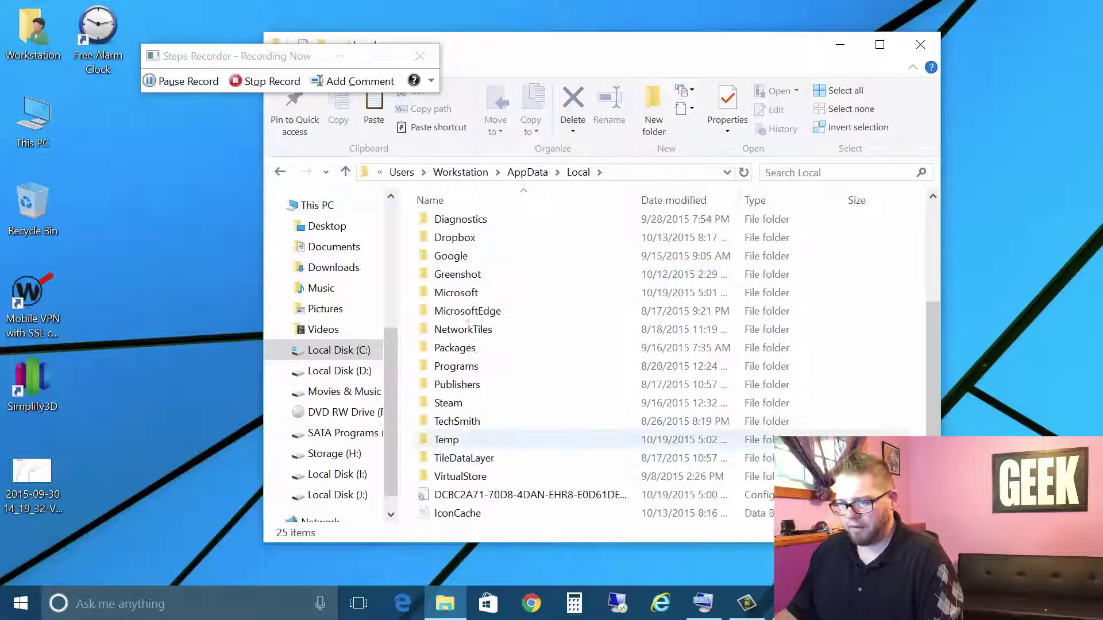
double_click(446, 435)
Select all 102 Temp items and confirm their permanent deletion.
key(ctrl+a)
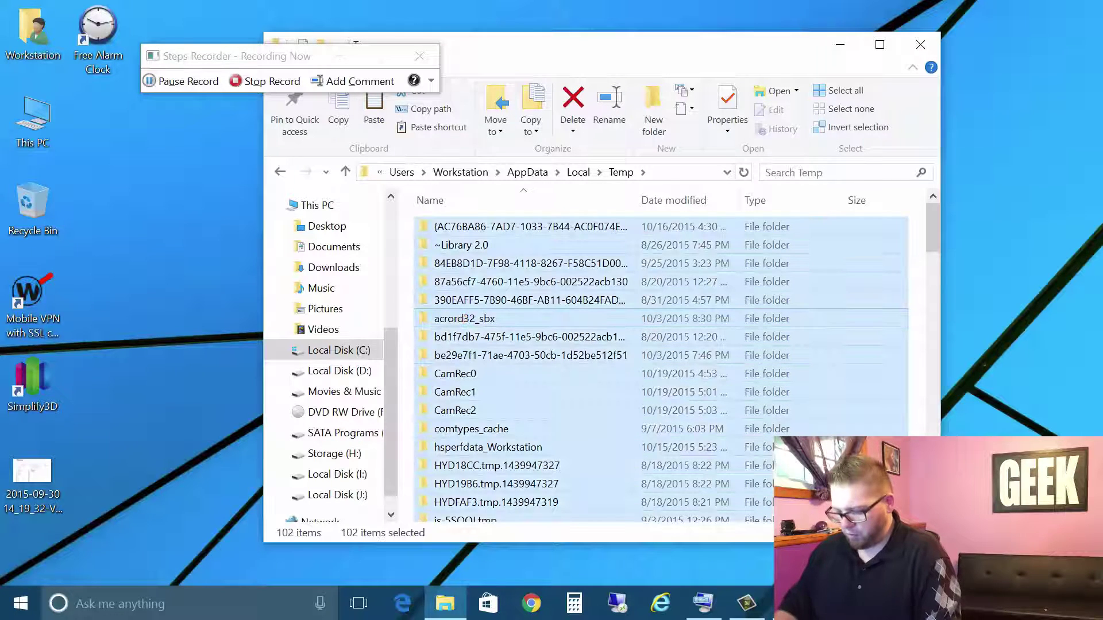
key(shift+Delete)
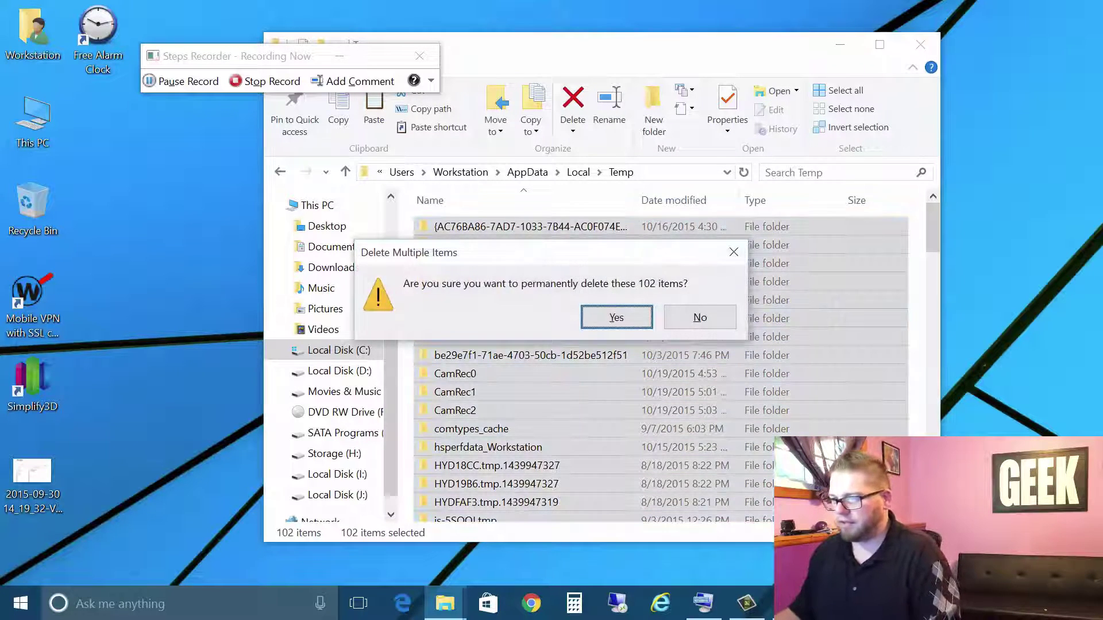
key(Return)
key(Return)
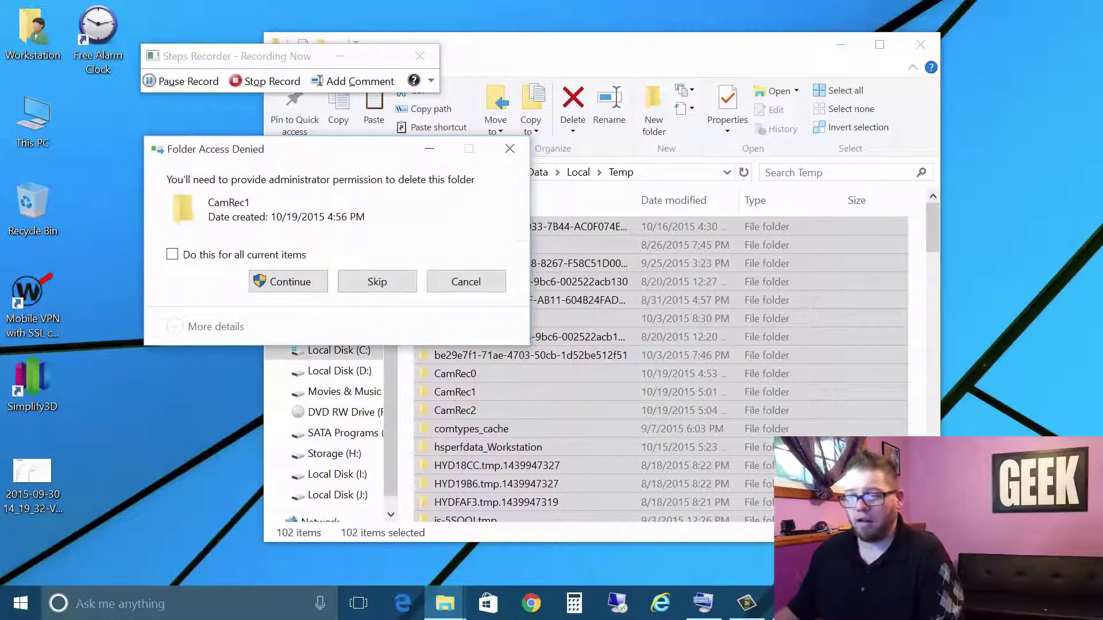
Skip CamRec1, Frame.dat, Keyboard.dat, screen_capture and other in-use items, then close File Explorer.
click(402, 283)
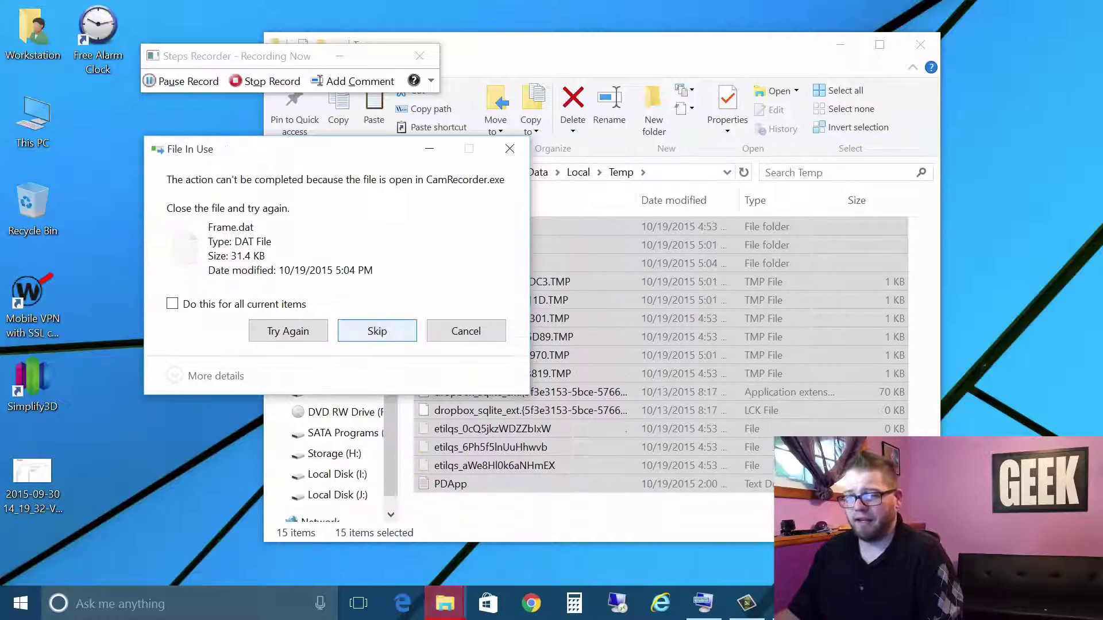
click(388, 333)
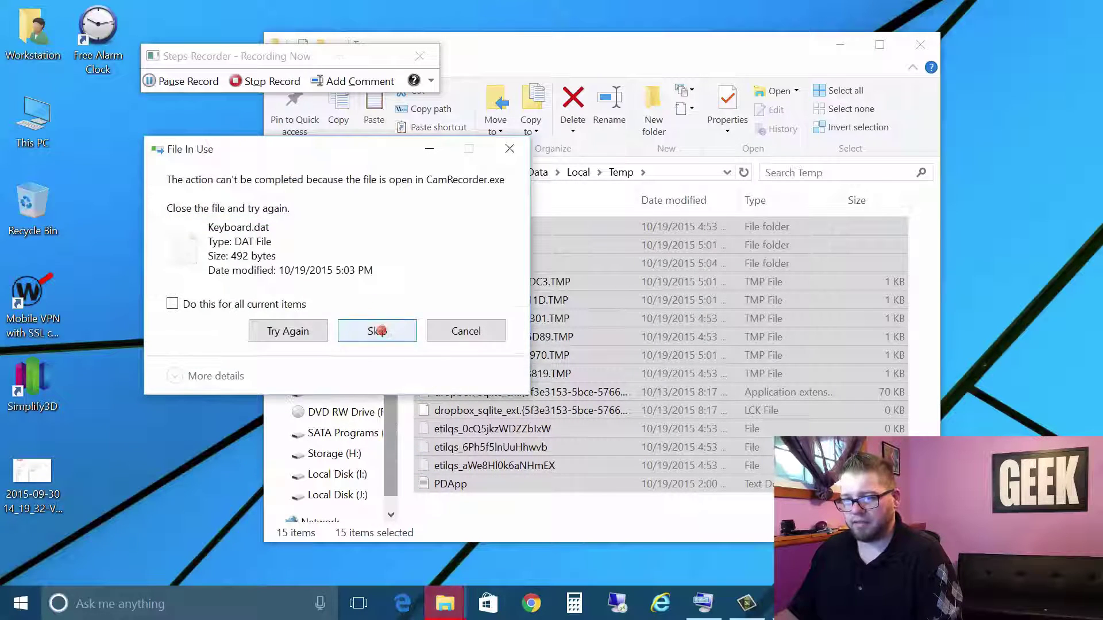
click(382, 330)
click(379, 330)
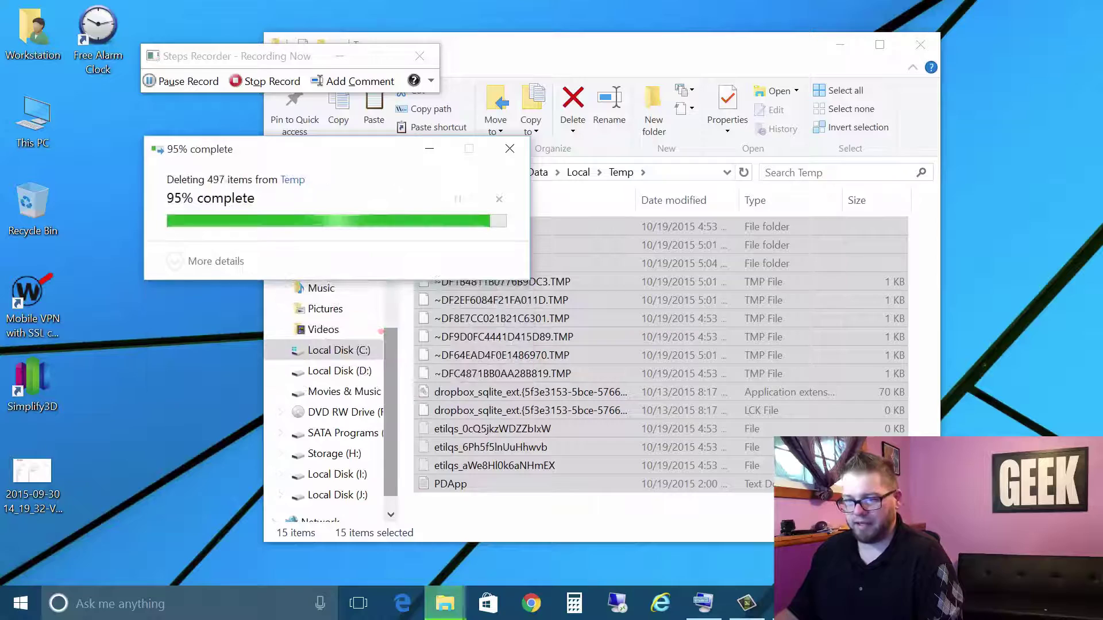
click(379, 331)
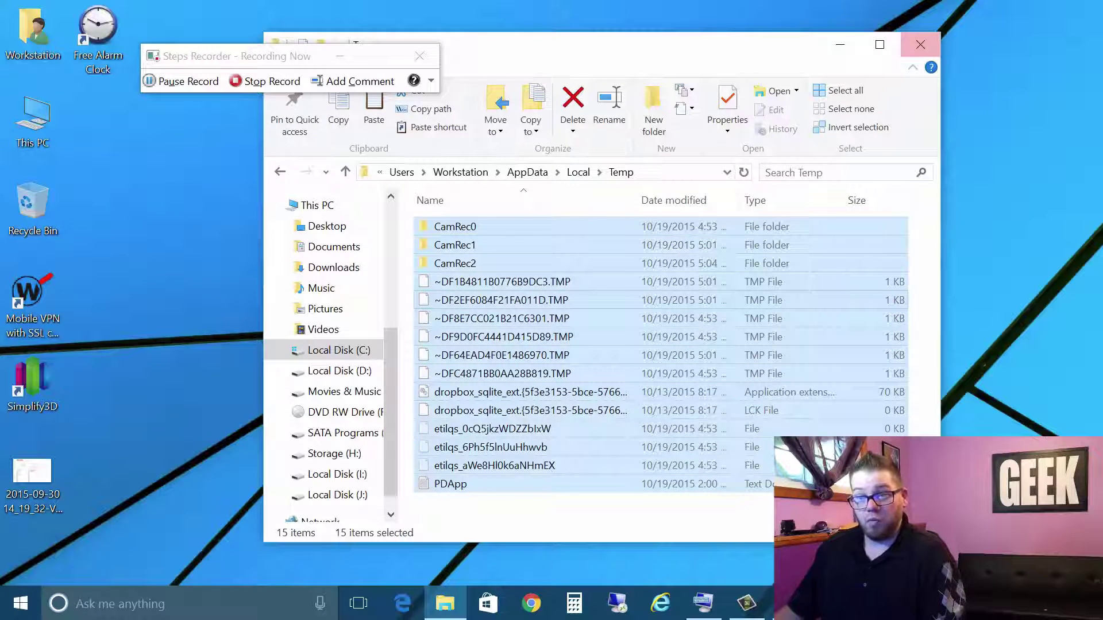
click(920, 44)
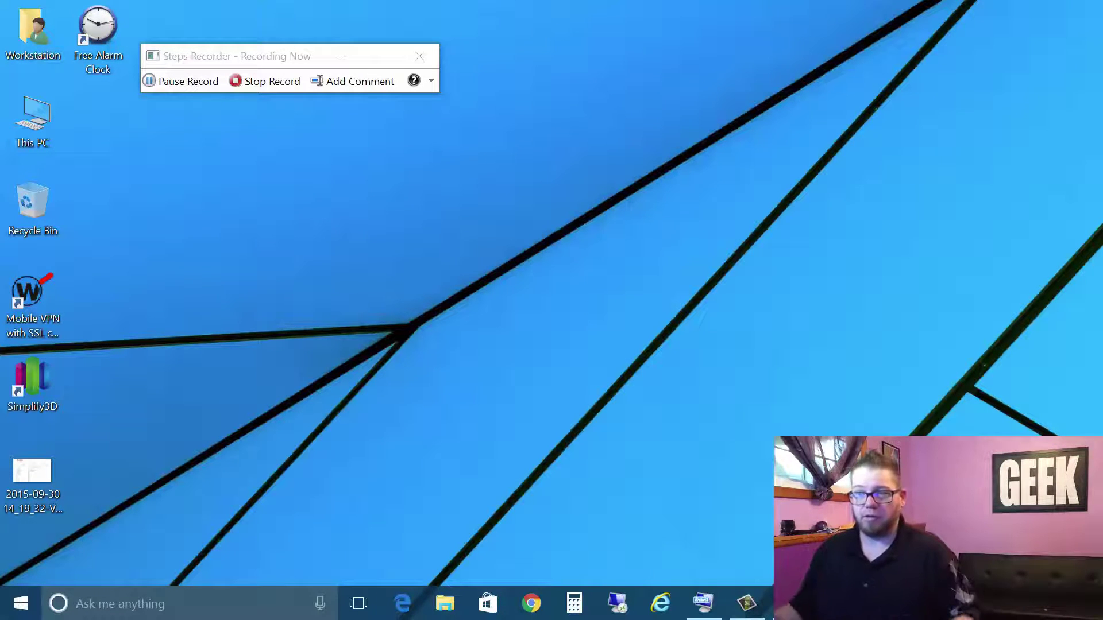
Stop recording, scroll through the captured steps, and maximize the review window.
click(265, 81)
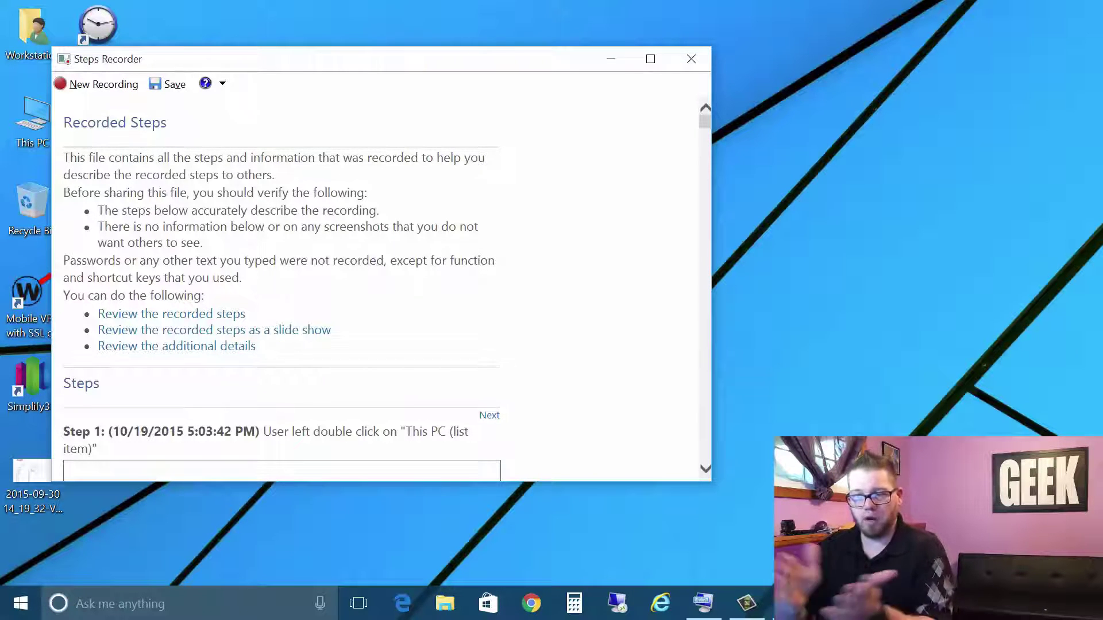
scroll(422, 229, down, 4)
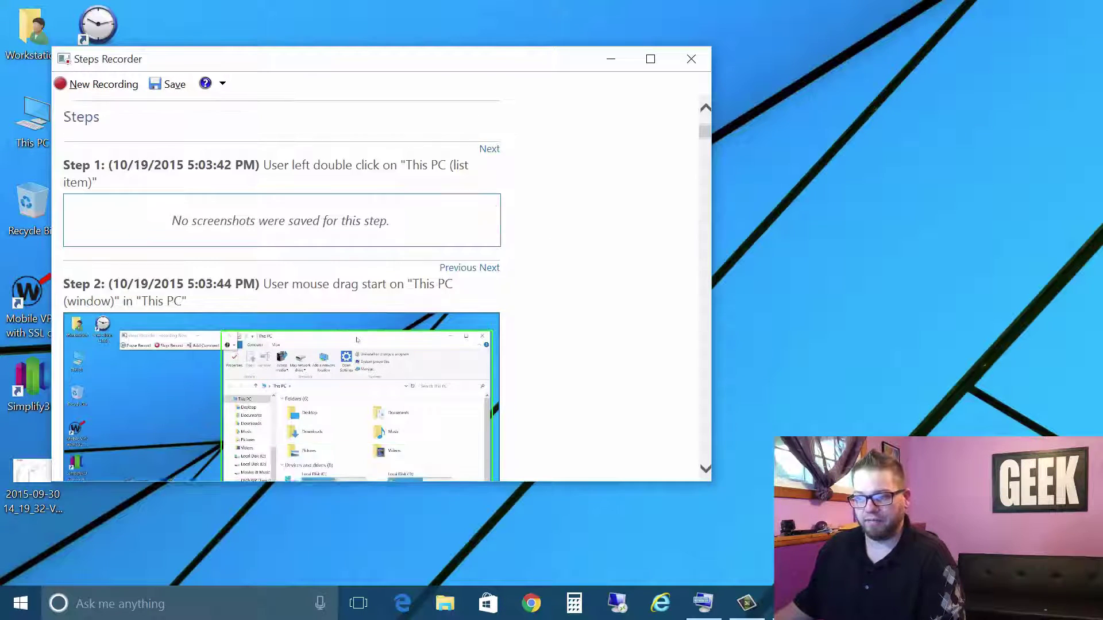
scroll(423, 241, down, 1)
scroll(422, 242, down, 1)
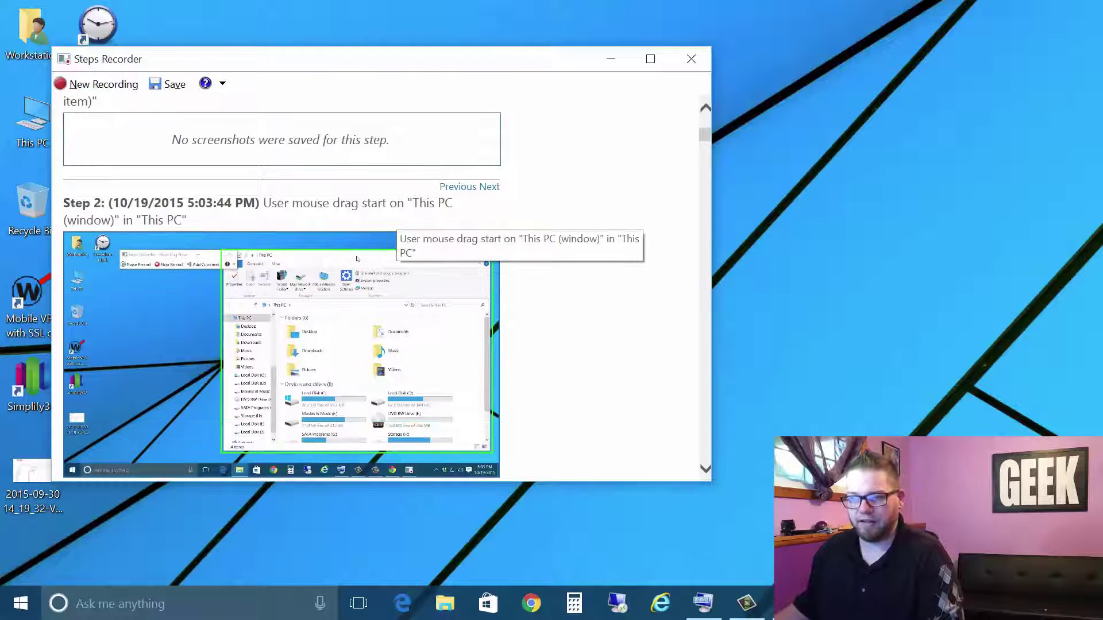
scroll(422, 241, down, 1)
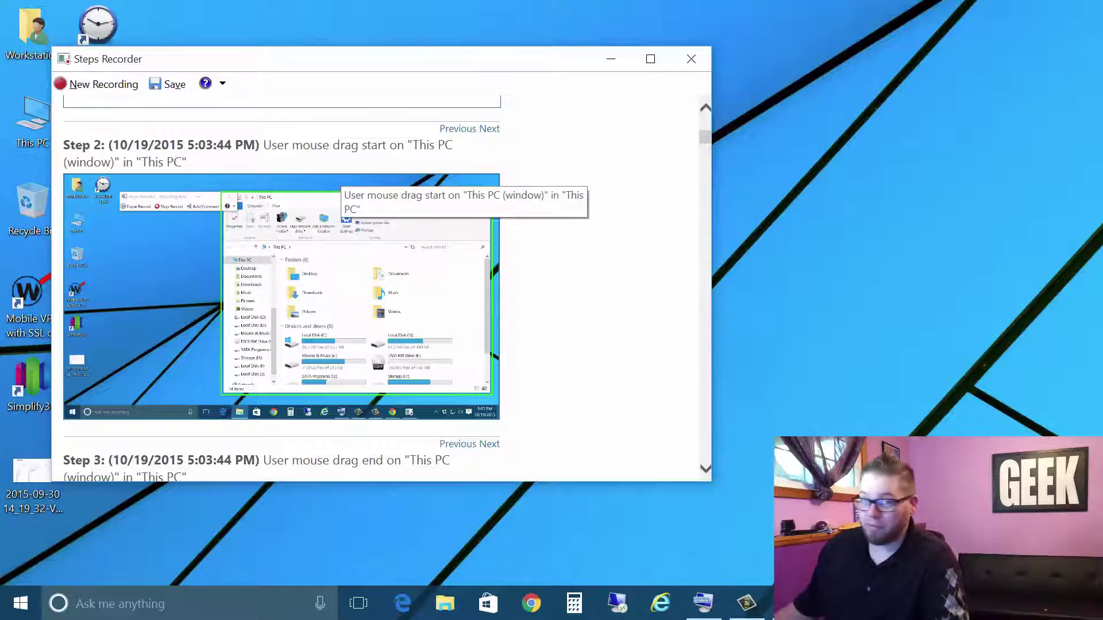
scroll(422, 241, down, 2)
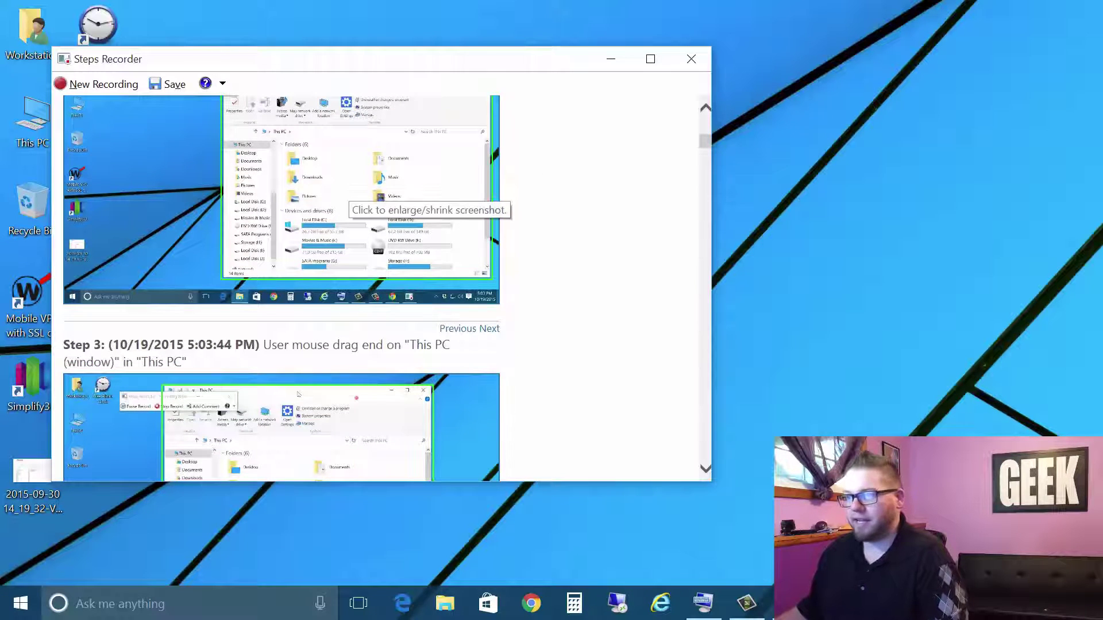
click(650, 59)
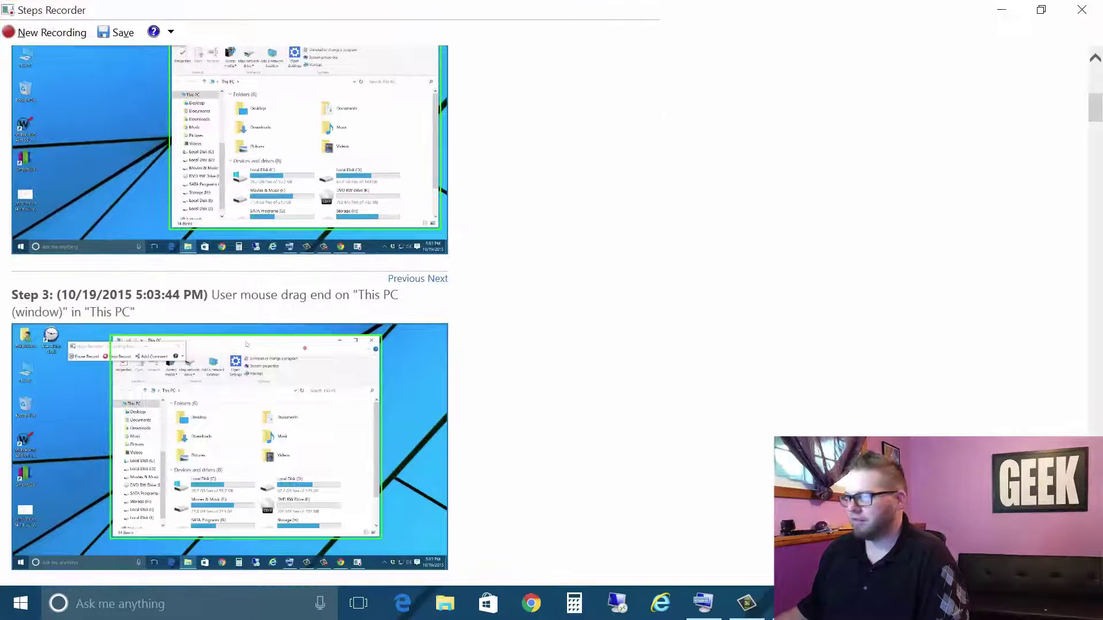
Scroll through the recorded steps and enlarge Step 5's screenshot to full width.
scroll(442, 202, up, 3)
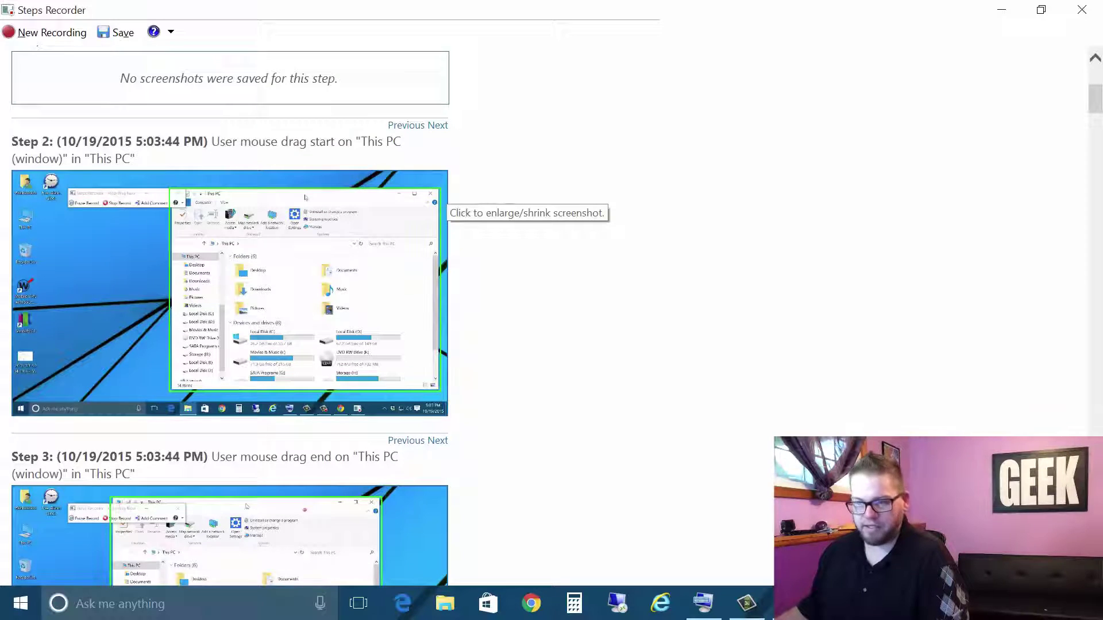
scroll(444, 202, down, 2)
scroll(402, 253, down, 5)
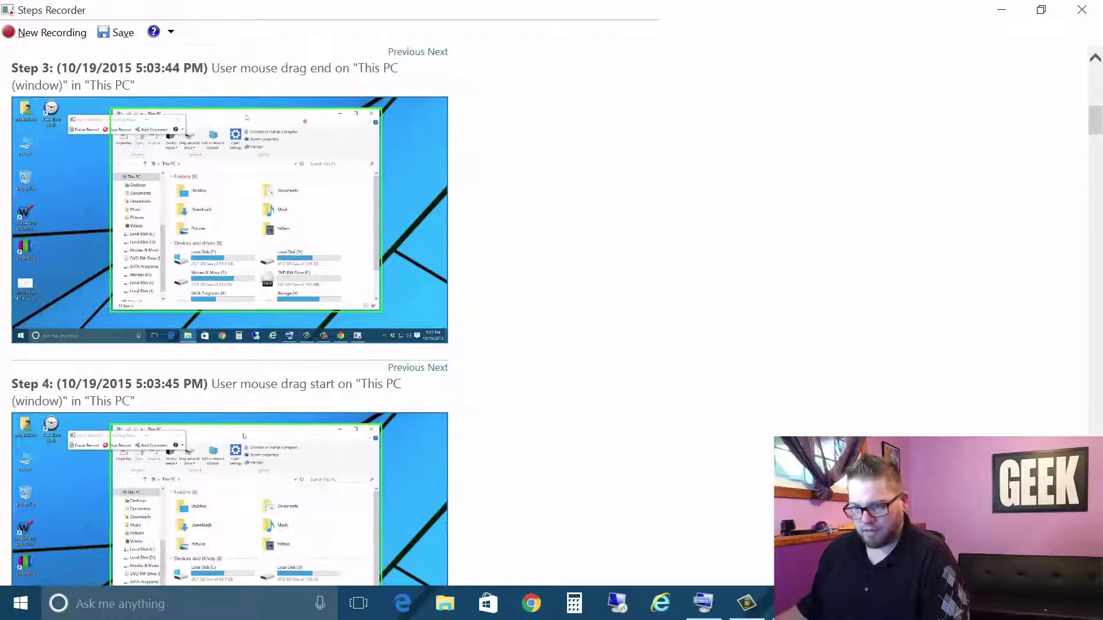
scroll(379, 264, down, 9)
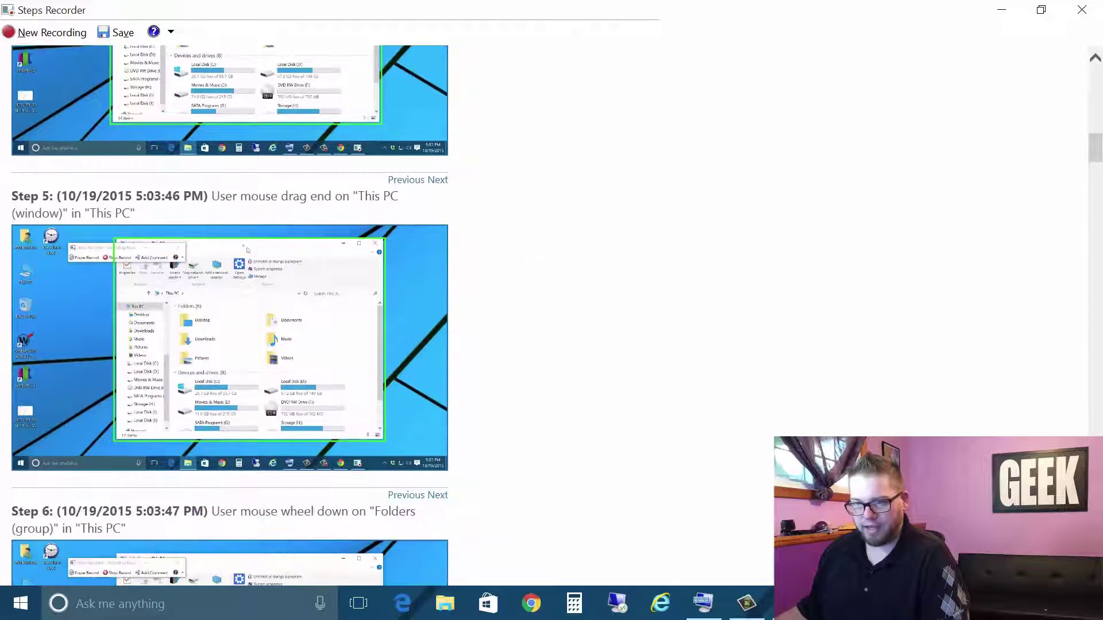
click(379, 264)
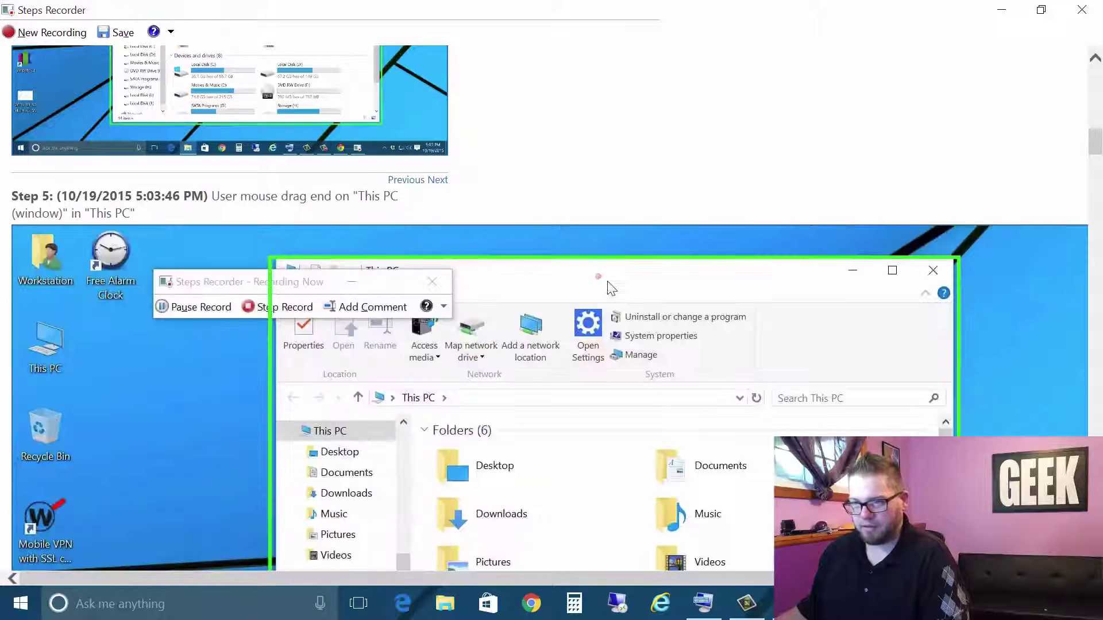
Scroll on to Step 13, shrink its screenshot, and continue down to Additional Details.
scroll(379, 264, down, 5)
scroll(379, 264, down, 10)
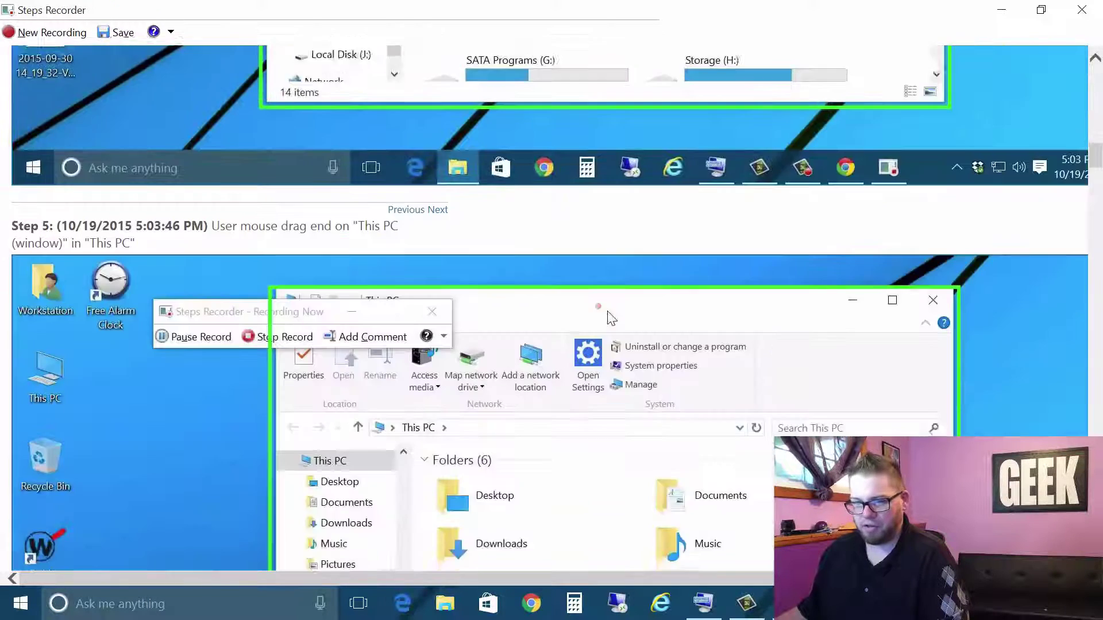
scroll(382, 301, down, 7)
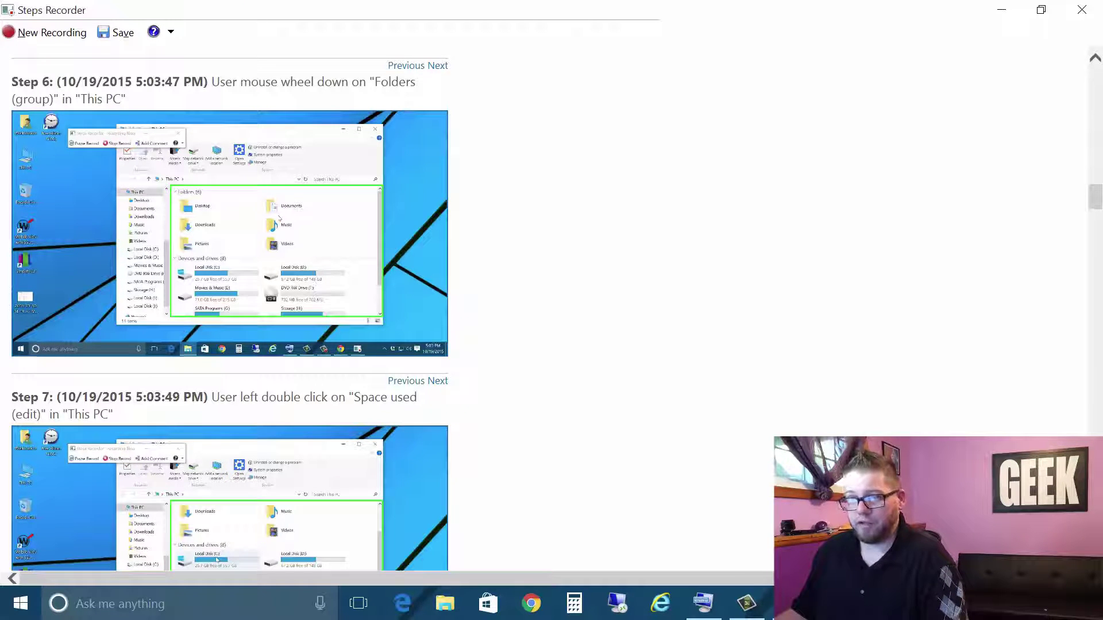
scroll(322, 242, down, 3)
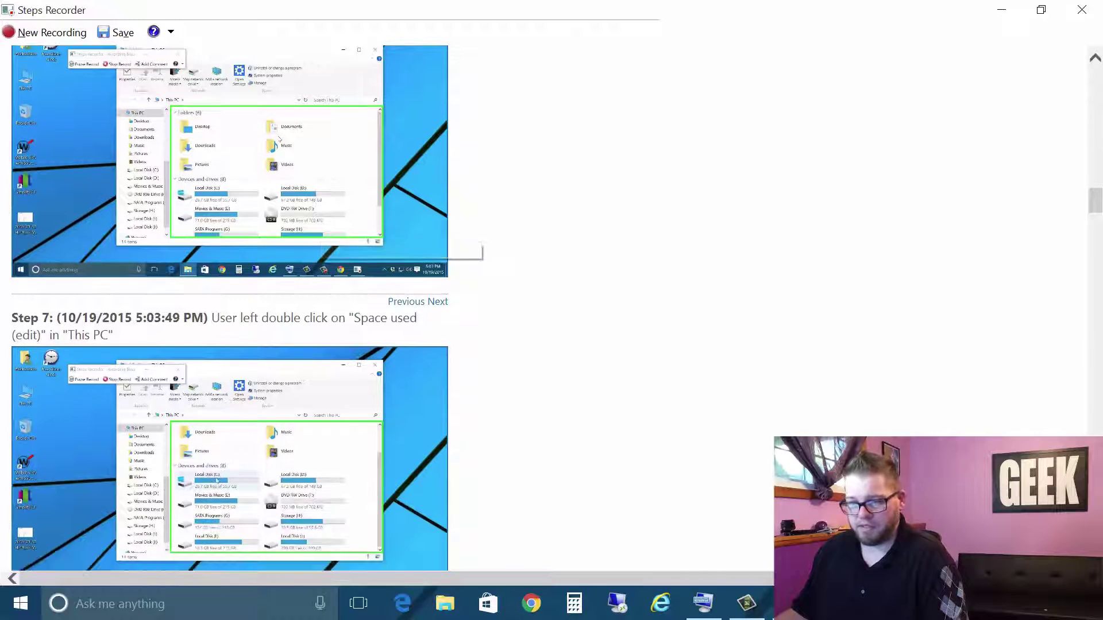
scroll(290, 361, down, 3)
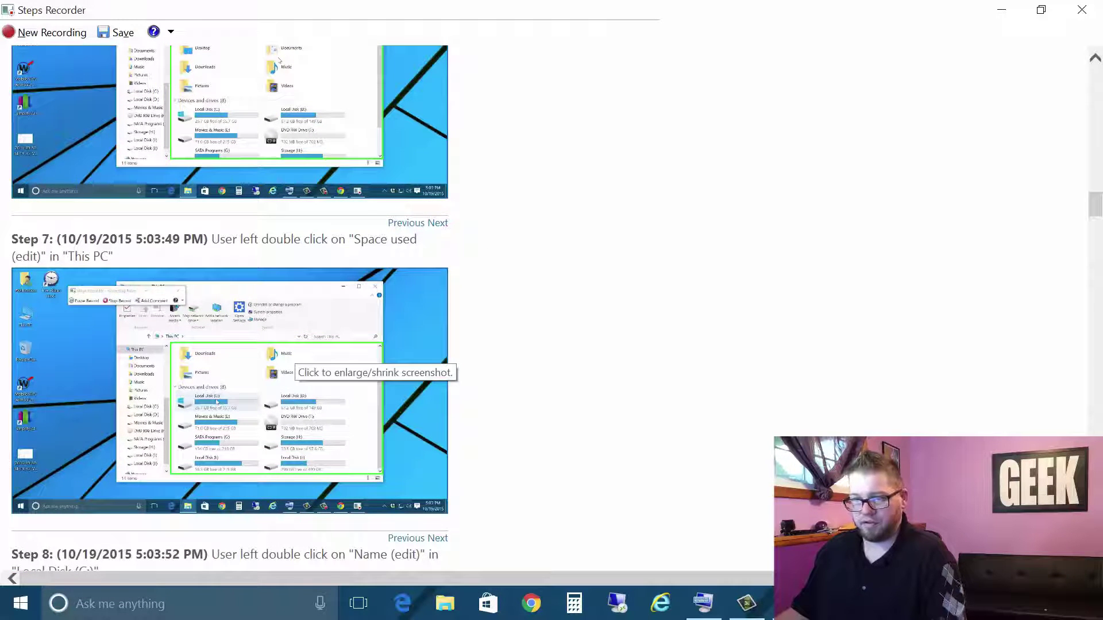
scroll(290, 361, down, 12)
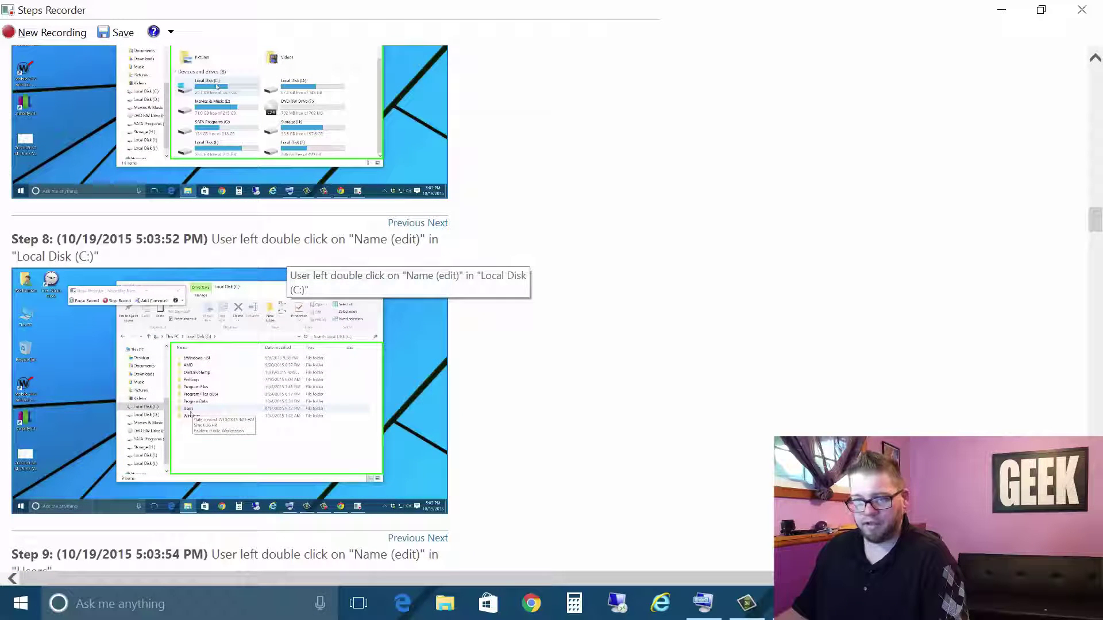
scroll(290, 361, down, 12)
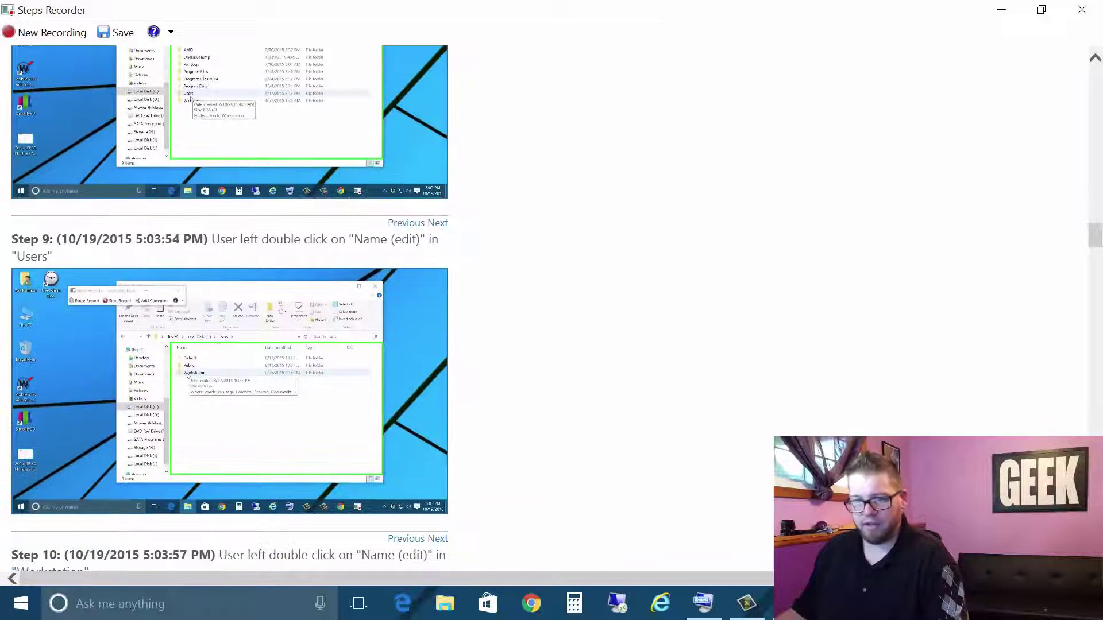
scroll(414, 325, down, 12)
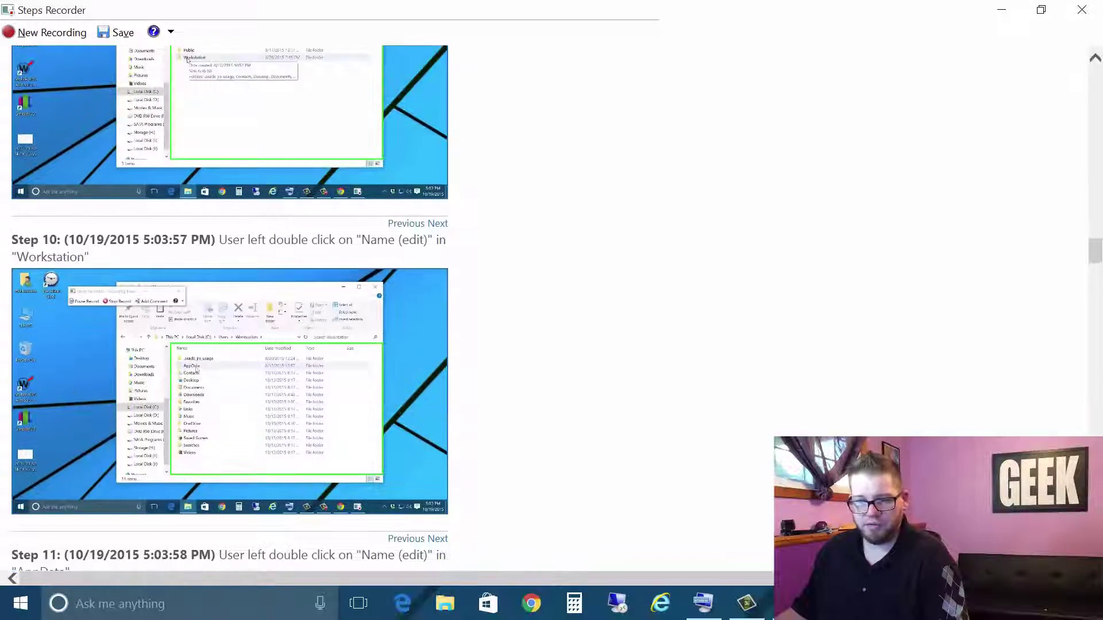
scroll(451, 336, down, 12)
scroll(299, 327, down, 20)
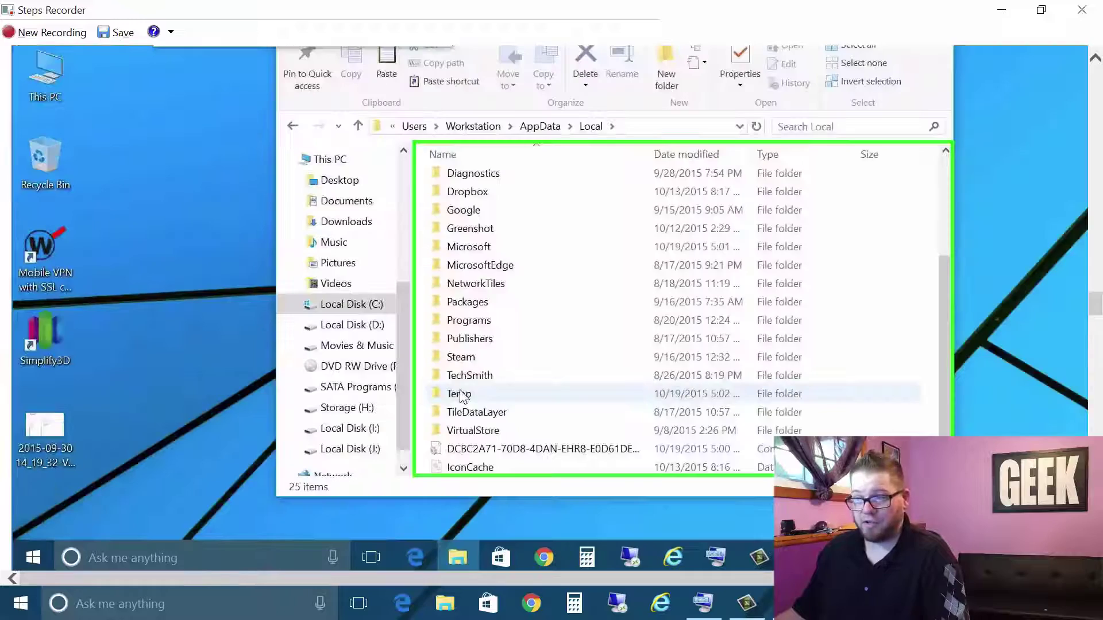
click(460, 397)
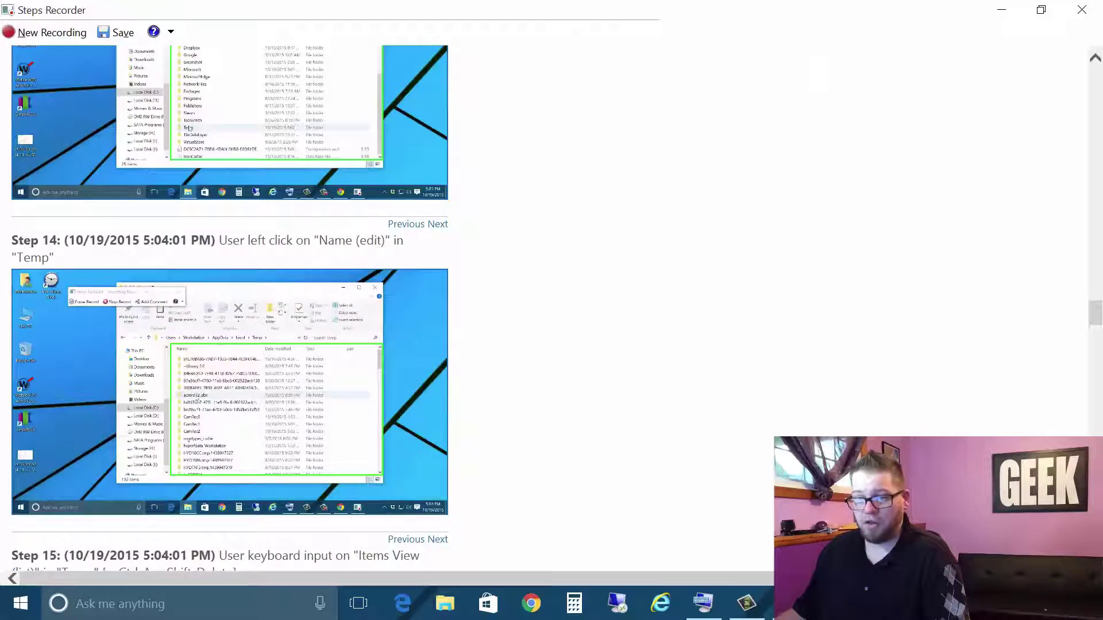
scroll(460, 397, down, 20)
scroll(230, 310, down, 7)
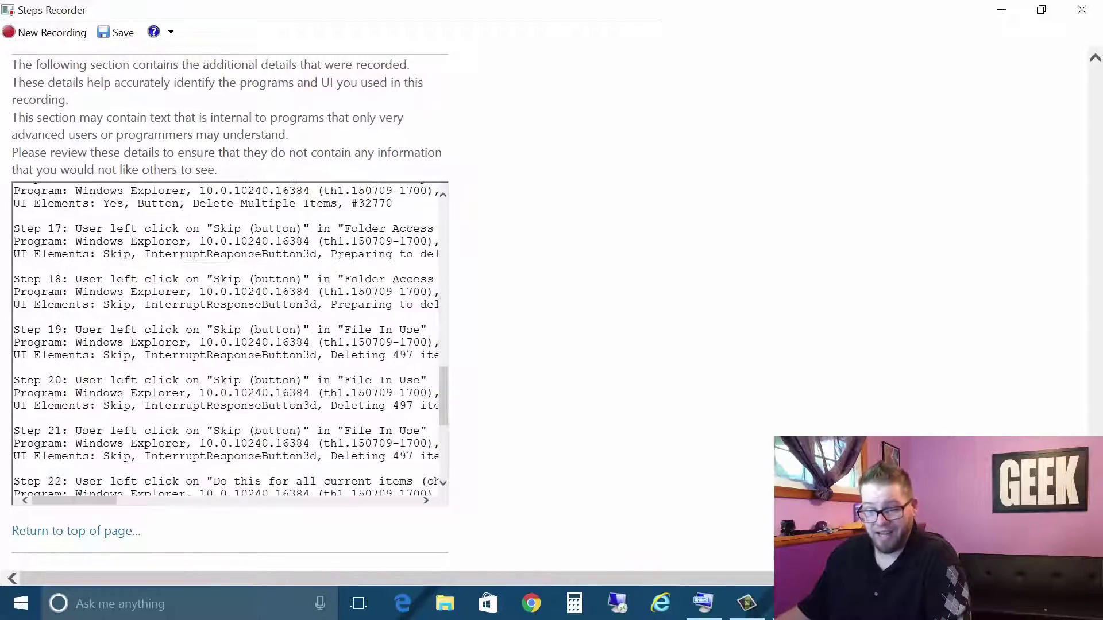
scroll(230, 310, down, 5)
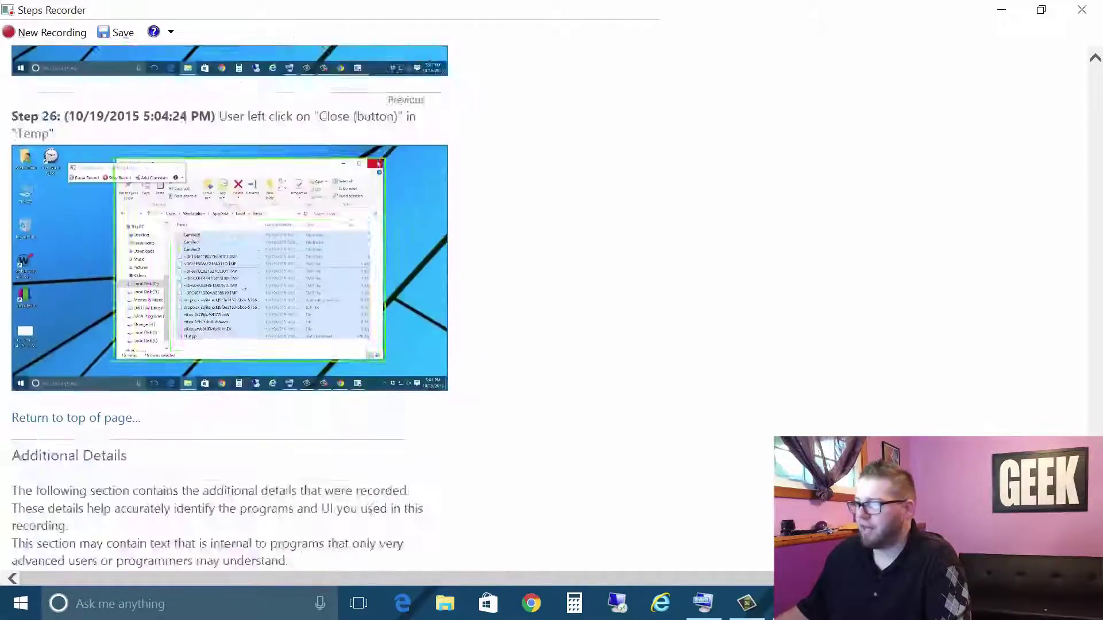
scroll(230, 310, up, 20)
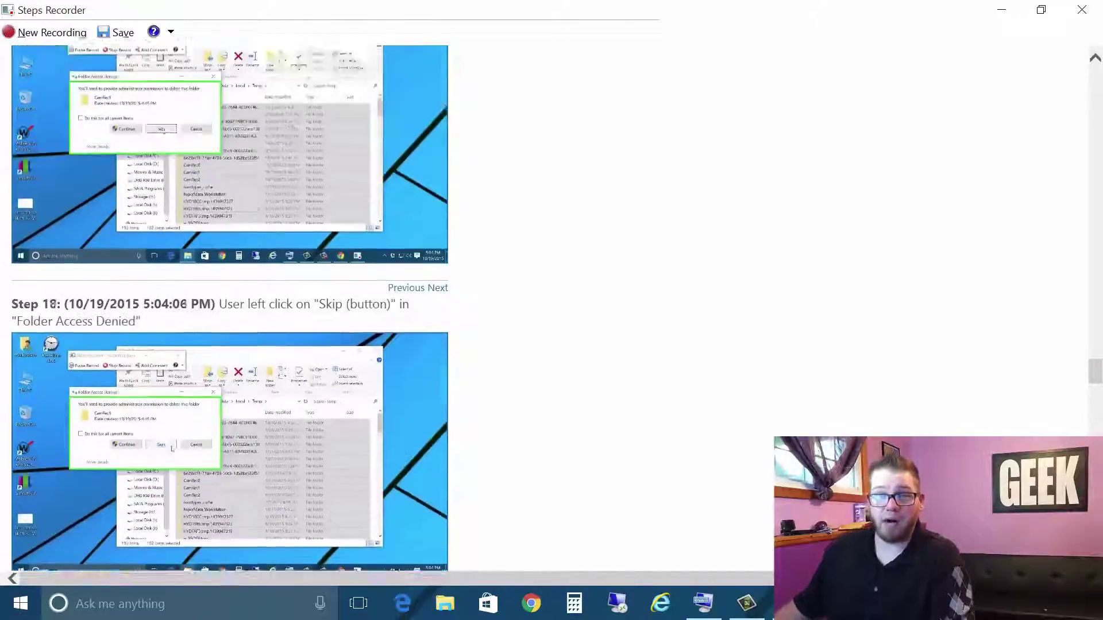
scroll(230, 311, up, 20)
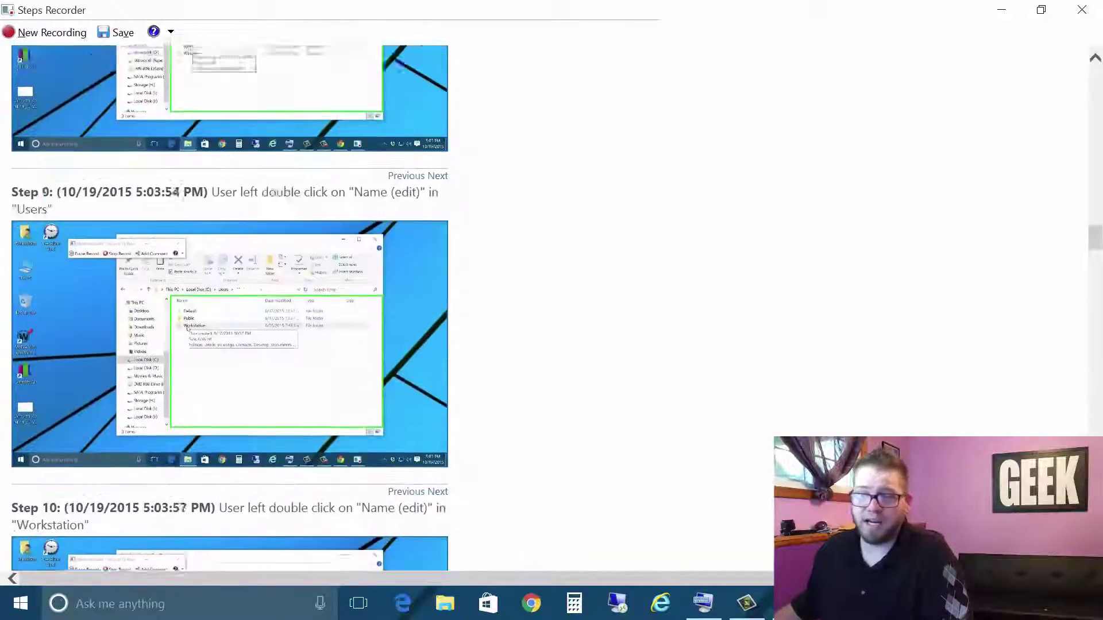
ctrl+scroll(230, 310, up, 5)
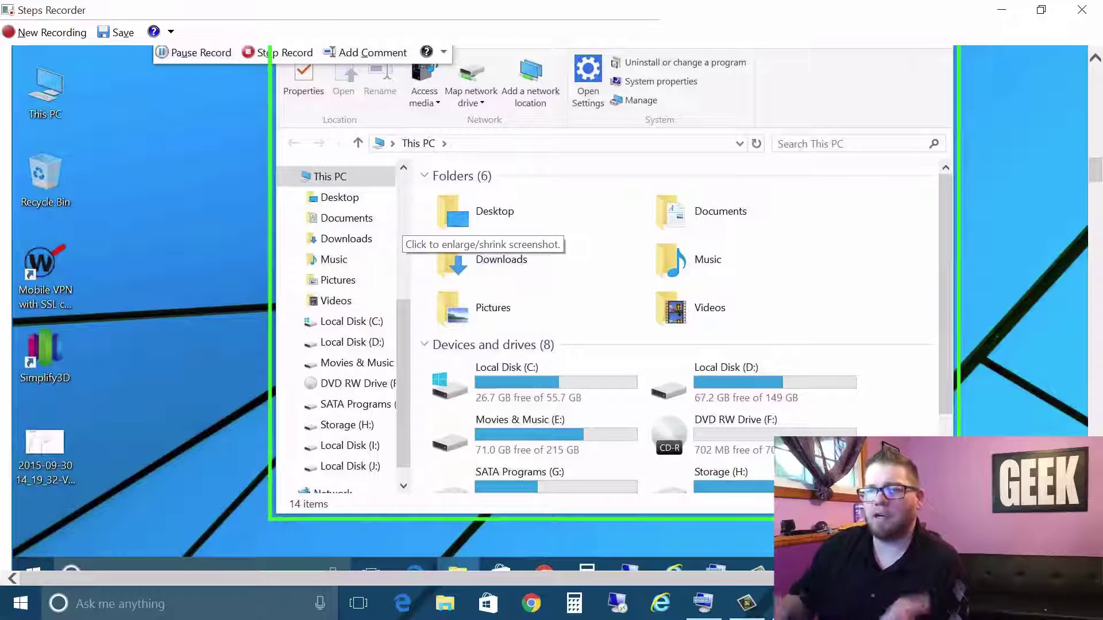
click(405, 230)
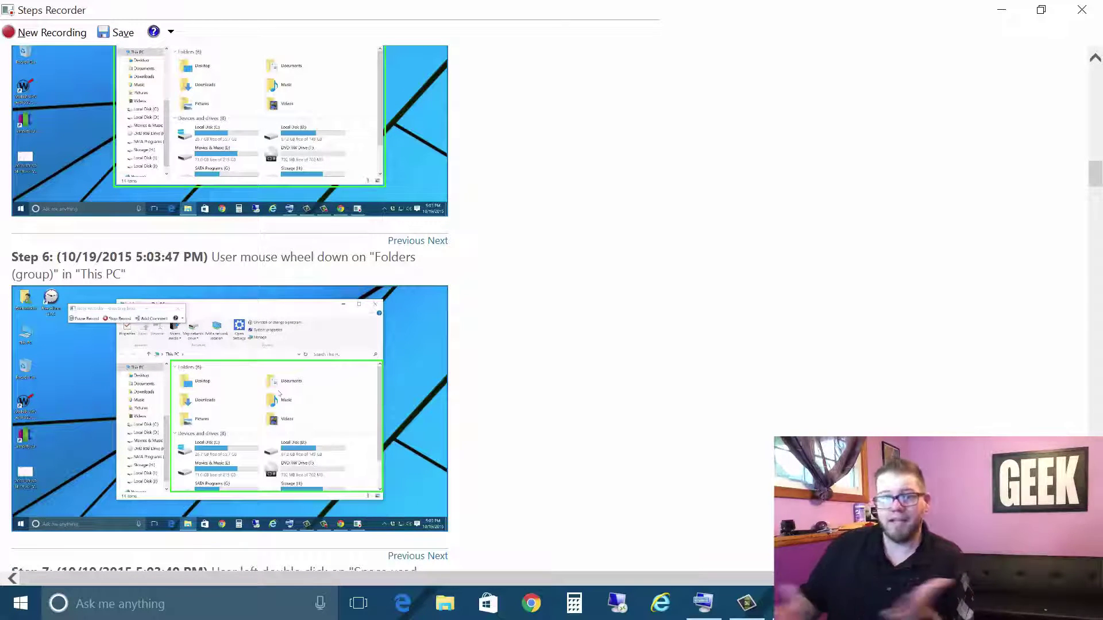
Save the recording as a zip named 'test' on the Desktop.
click(115, 33)
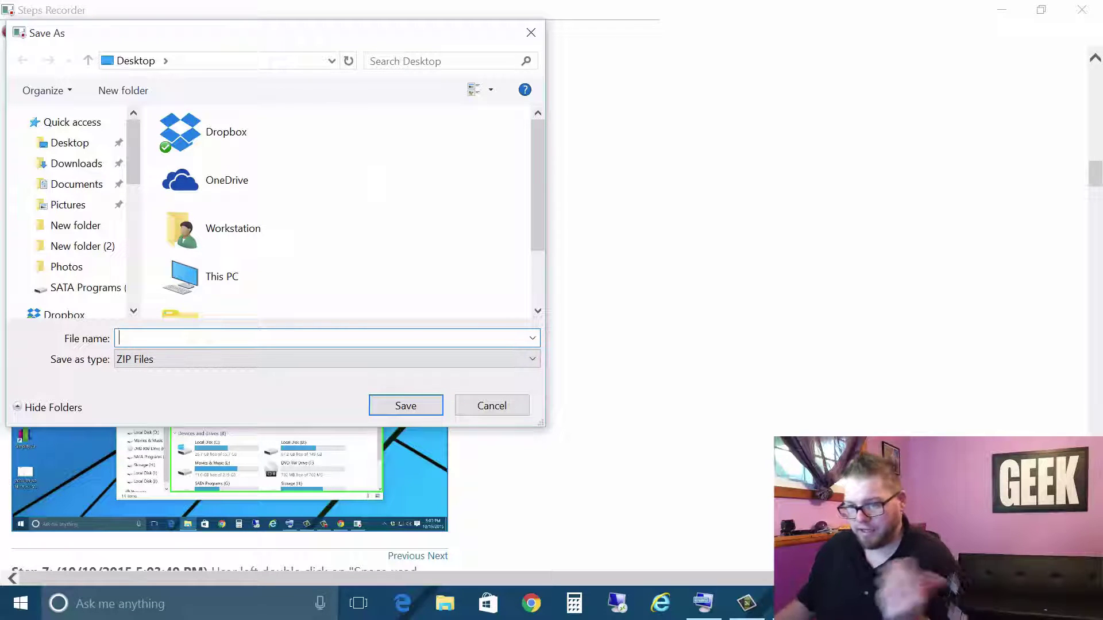
key(Return)
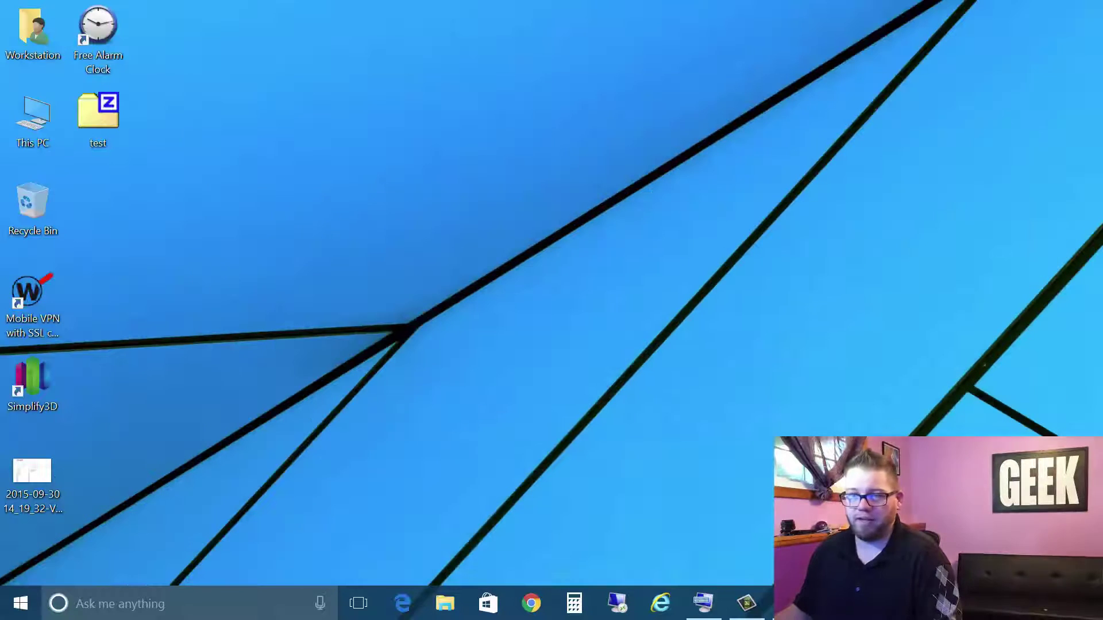
Bring up the context menu for the 'test' zip on the desktop.
right_click(104, 120)
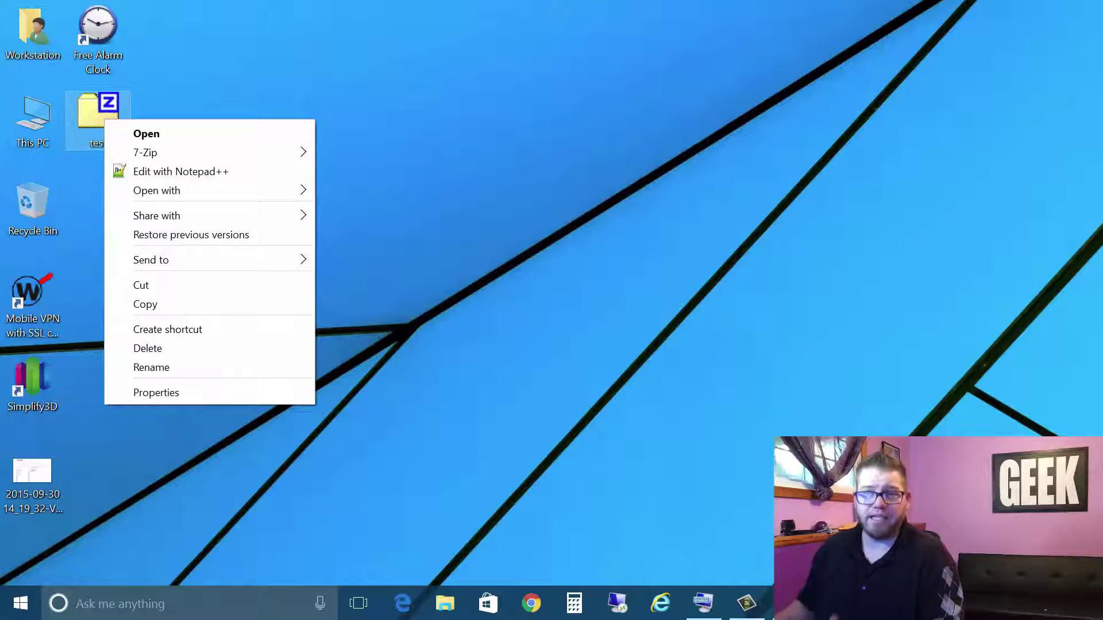